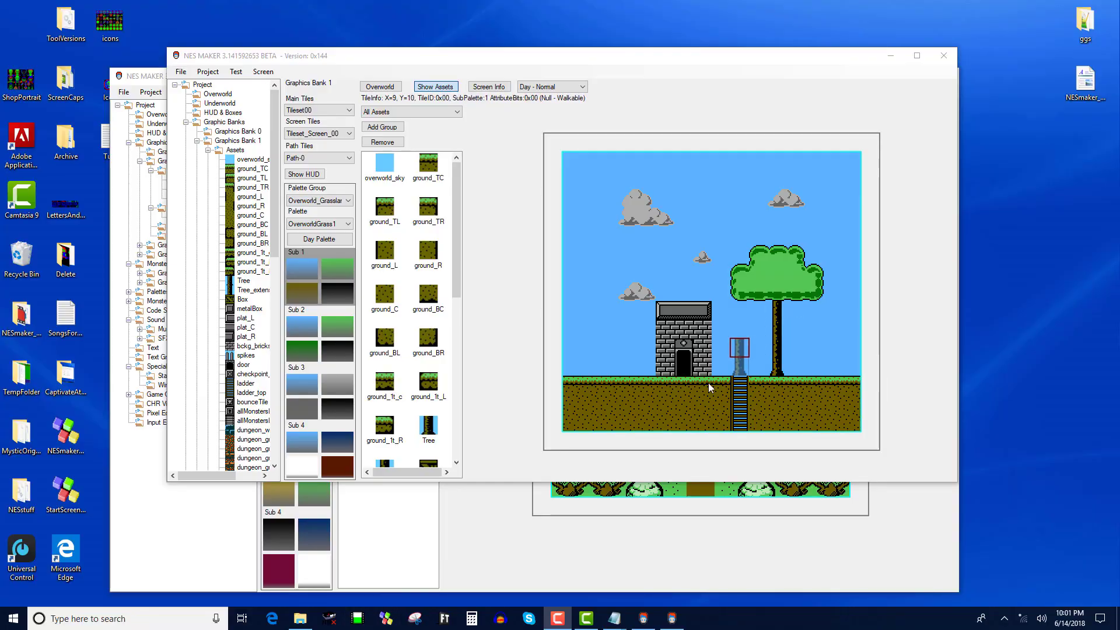
- Switch between the top-down grassland and side-scroller projects, ending on the side-scroller
{"action": "left_click", "coordinate": [505, 517]}
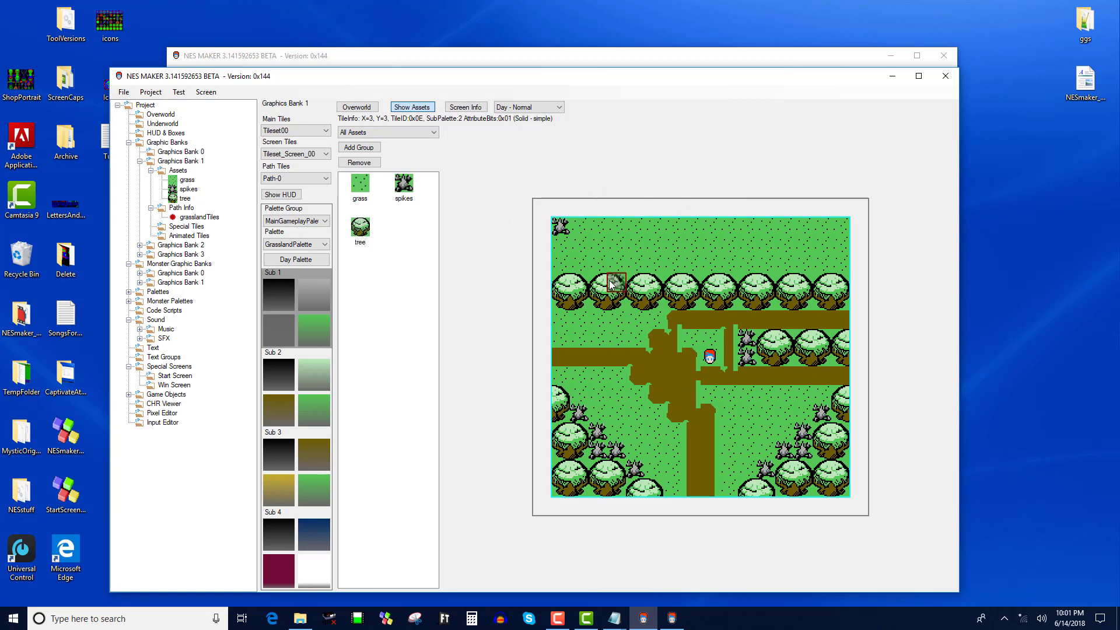
{"action": "left_click", "coordinate": [701, 63]}
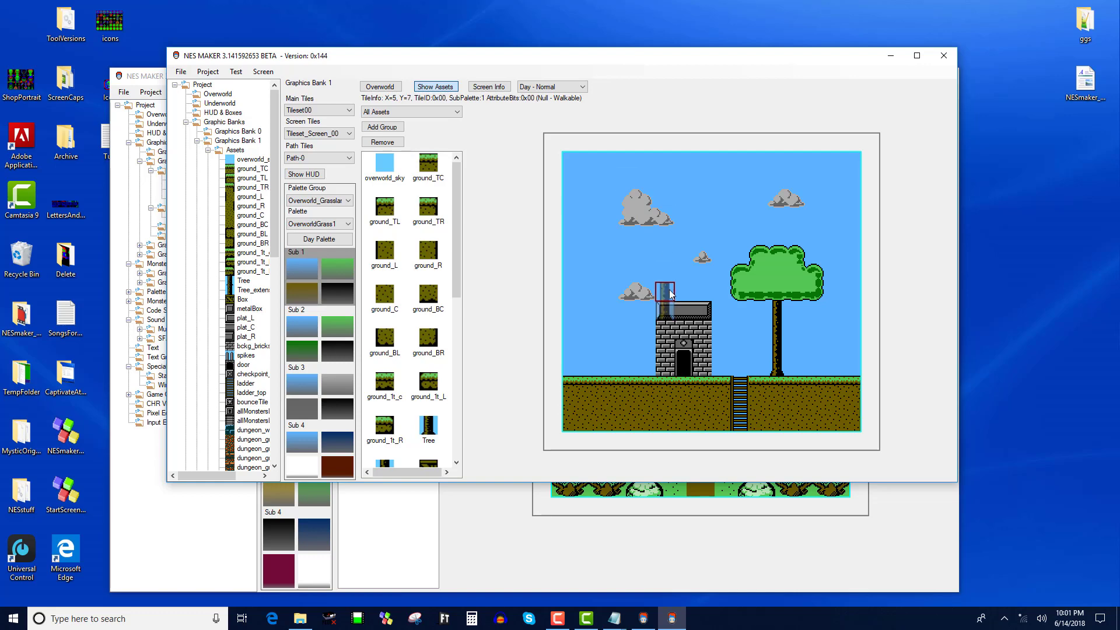
{"action": "left_click", "coordinate": [583, 527]}
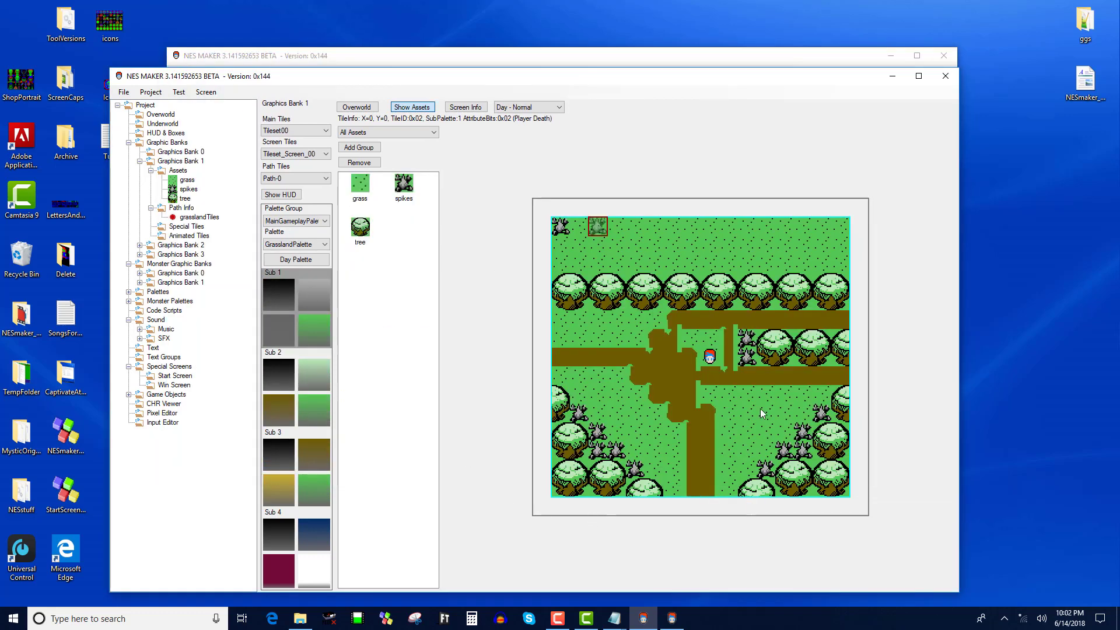
{"action": "left_click", "coordinate": [179, 91]}
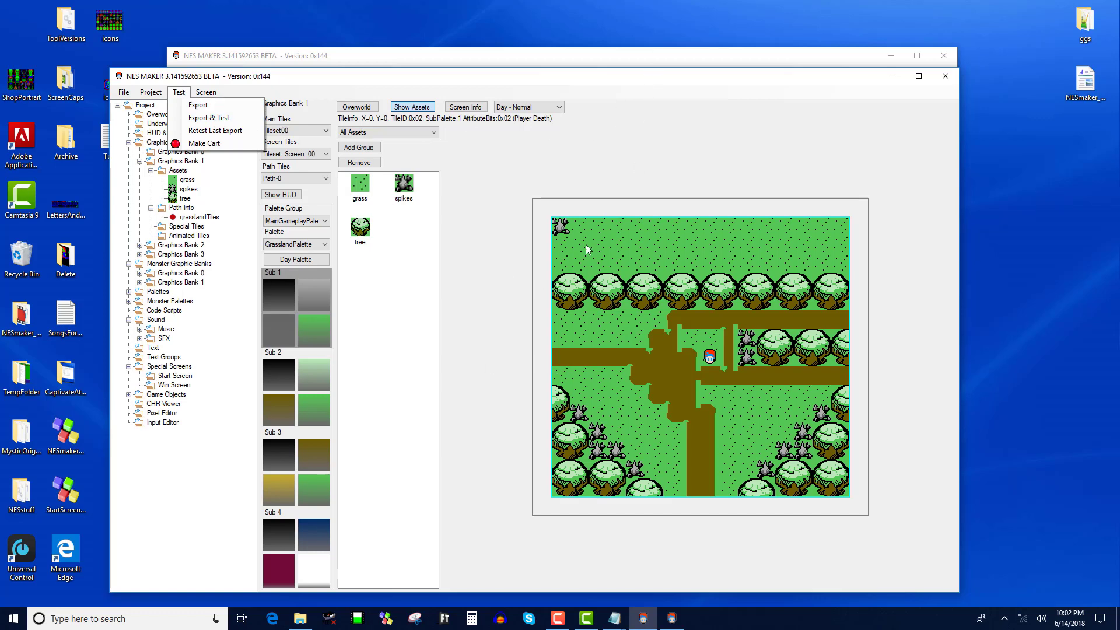
{"action": "left_click", "coordinate": [576, 60]}
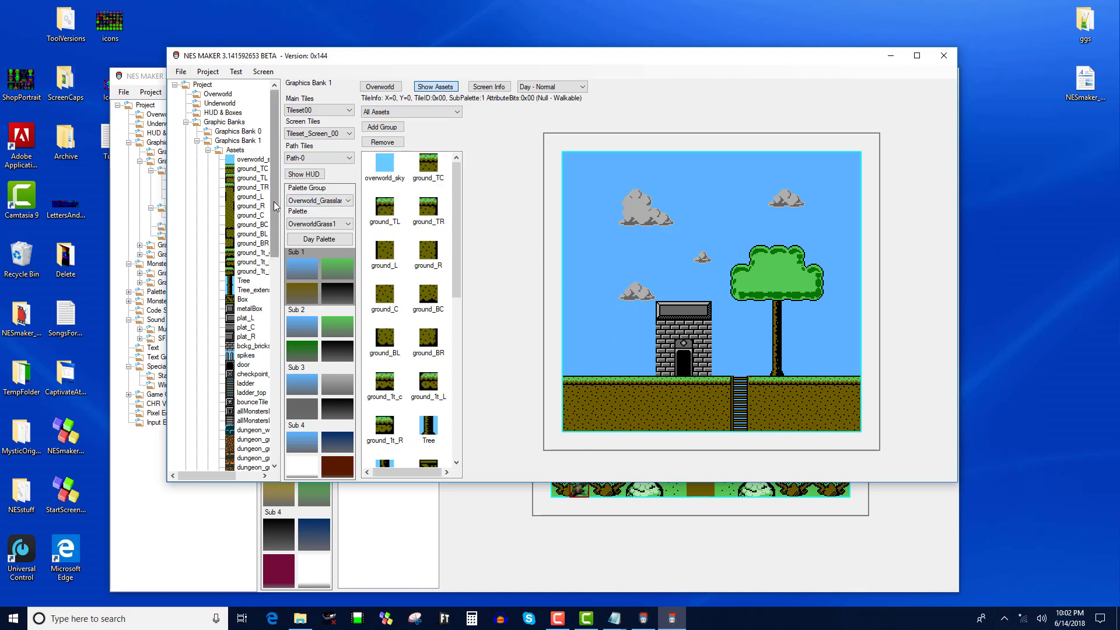
- Place the player on the ground tile left of the brick house and show the Overworld map
{"action": "right_click", "coordinate": [629, 366]}
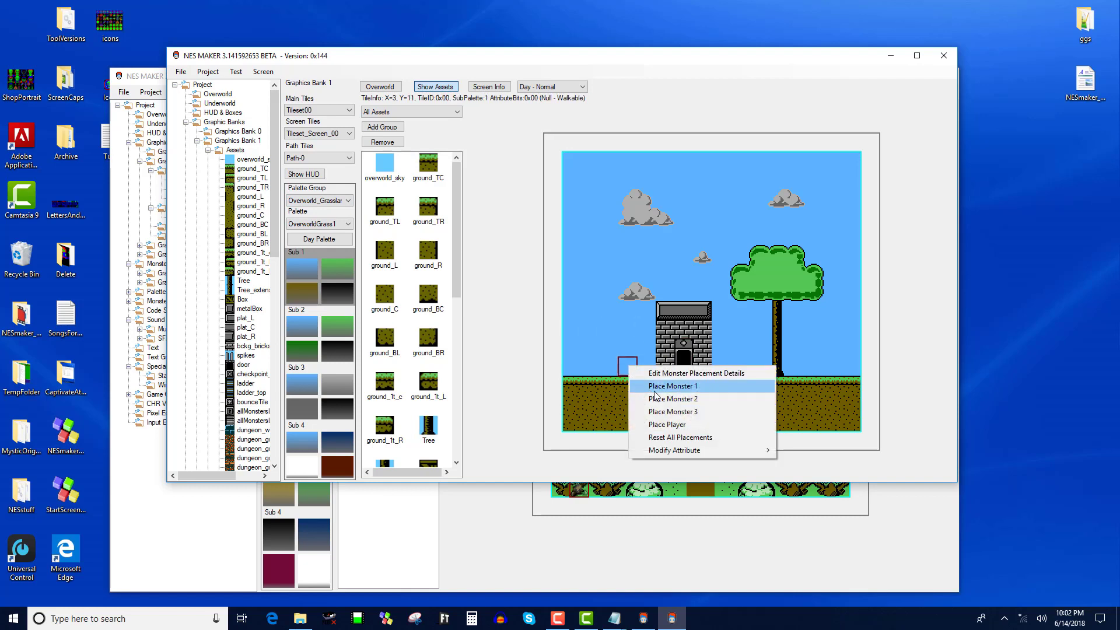
{"action": "left_click", "coordinate": [667, 424]}
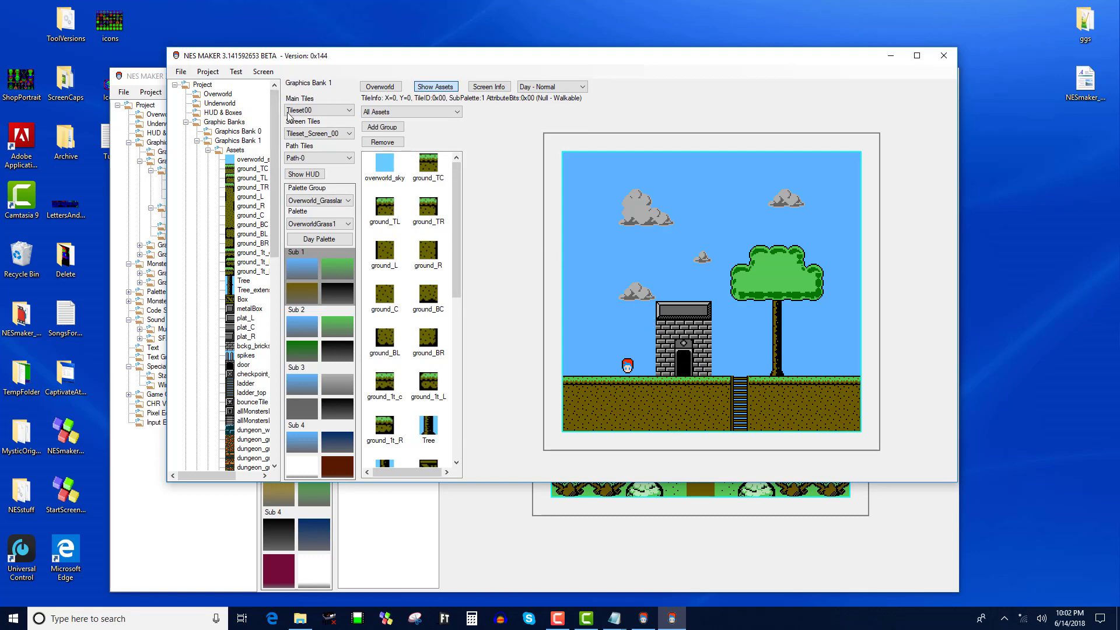
{"action": "left_click", "coordinate": [379, 86]}
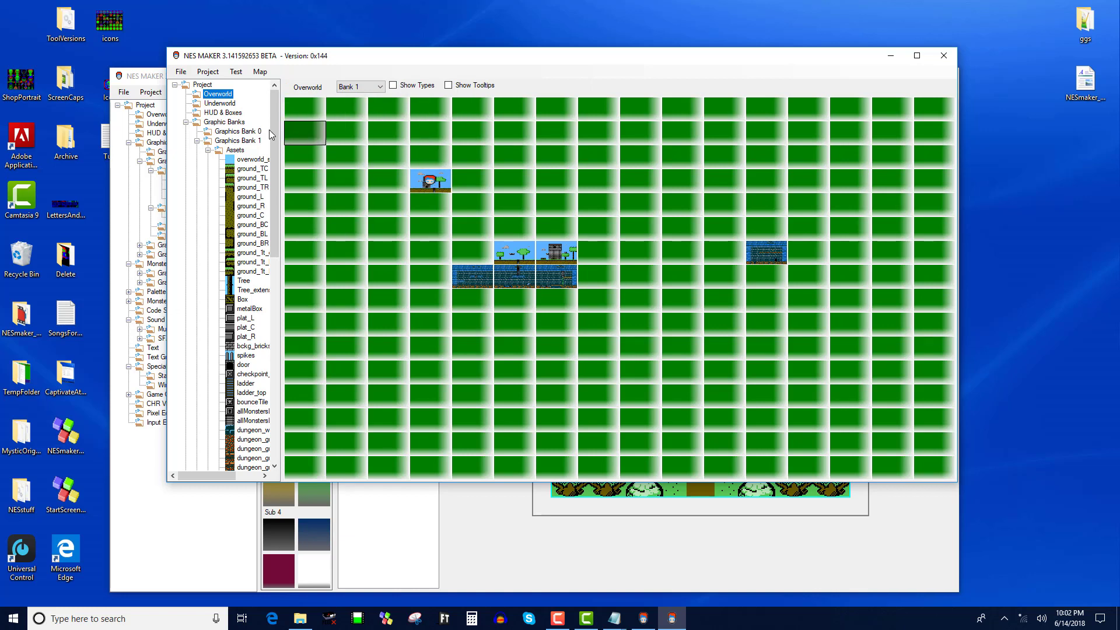
- Open HUD & Boxes and set the demo screen position to X 3, Y 3
{"action": "left_click", "coordinate": [220, 113]}
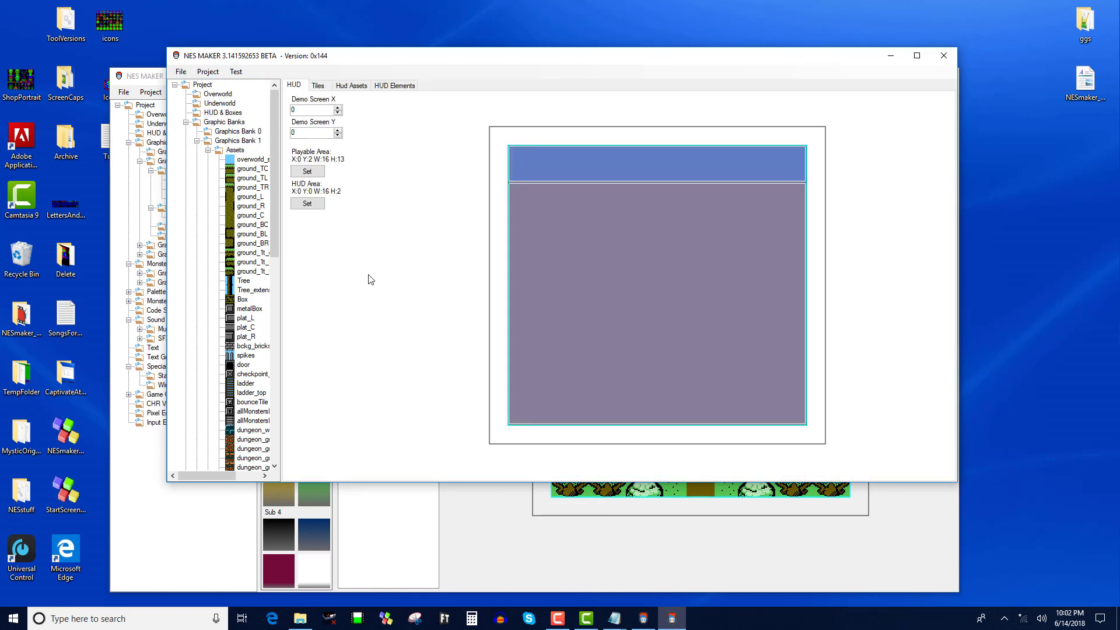
{"action": "double_click", "coordinate": [337, 109]}
{"action": "left_click", "coordinate": [338, 131]}
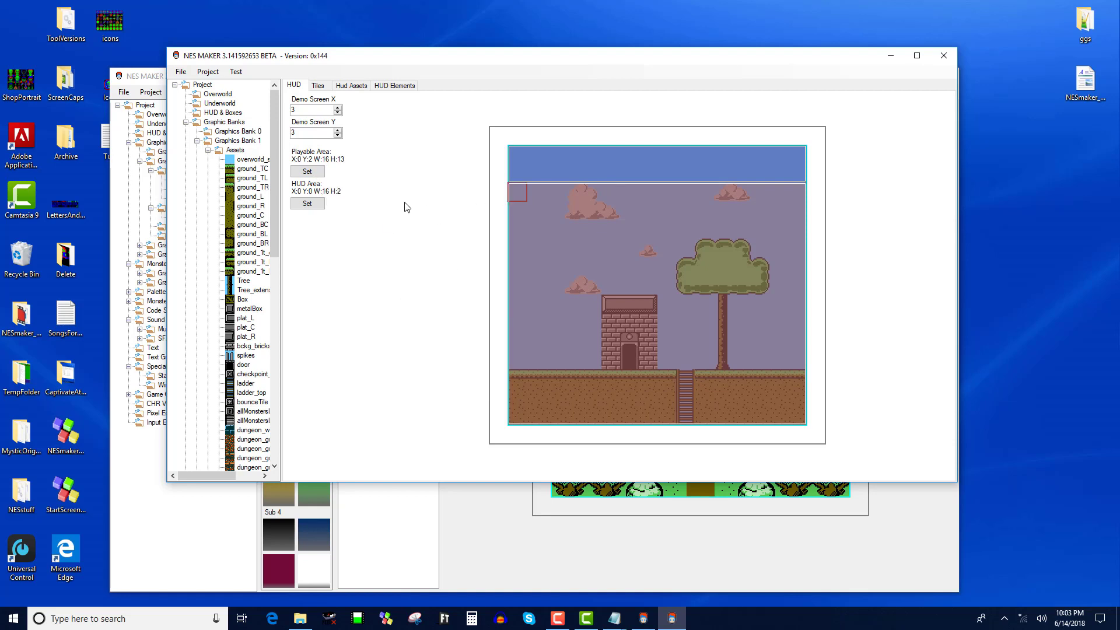
- Make the lower 12 rows the playable area and the top 3 rows the HUD, then view HUD Elements
{"action": "left_click_drag", "start_coordinate": [516, 194], "coordinate": [796, 414]}
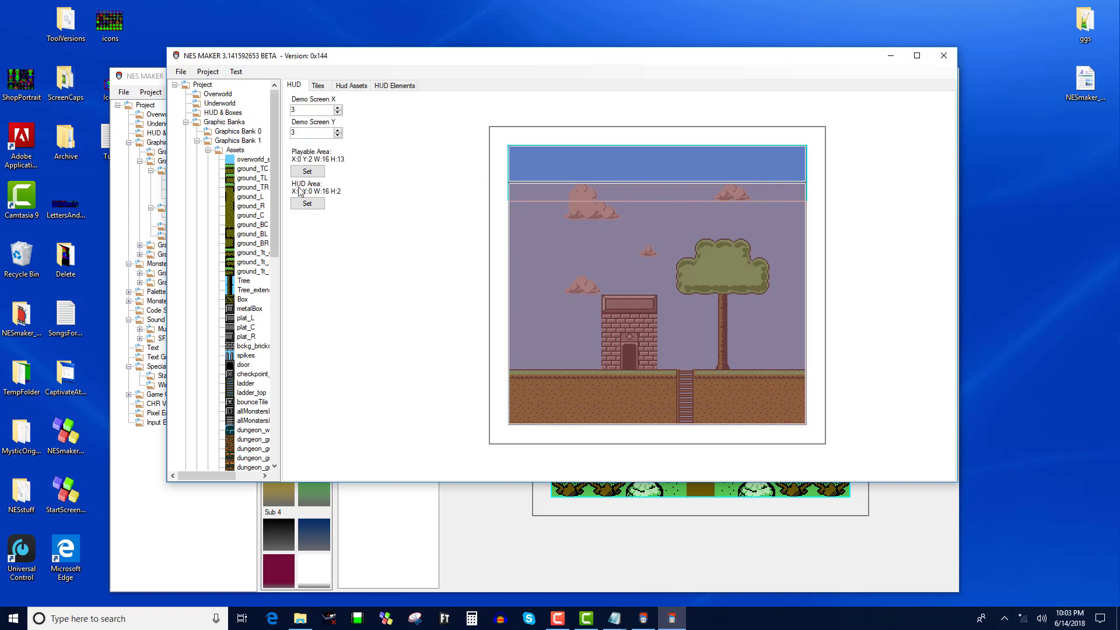
{"action": "left_click", "coordinate": [307, 171]}
{"action": "left_click_drag", "start_coordinate": [518, 154], "coordinate": [803, 203]}
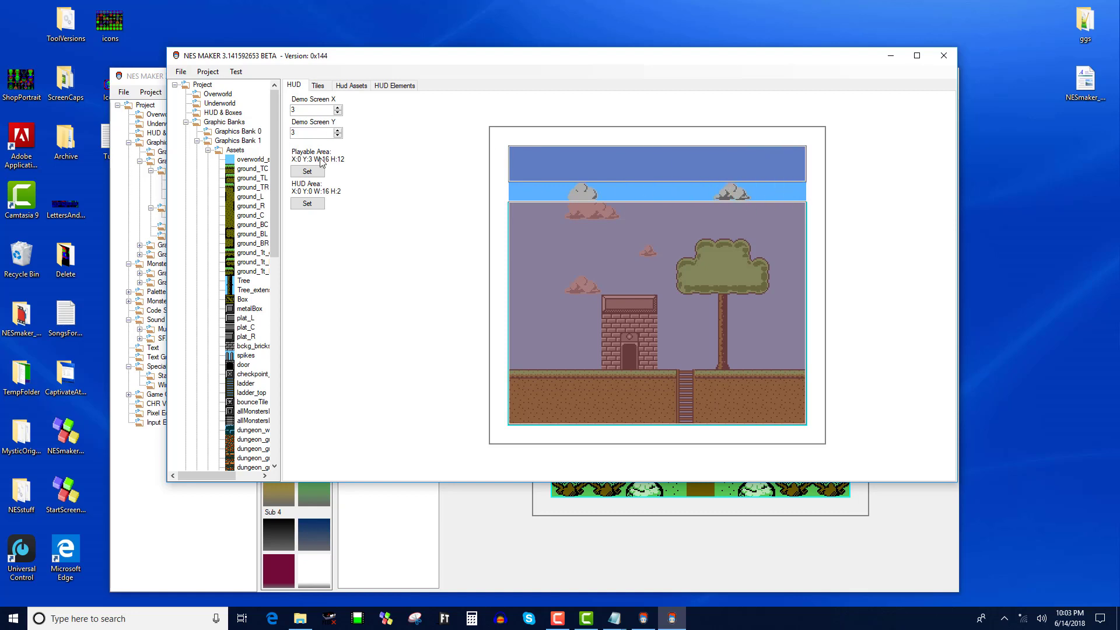
{"action": "left_click", "coordinate": [309, 203]}
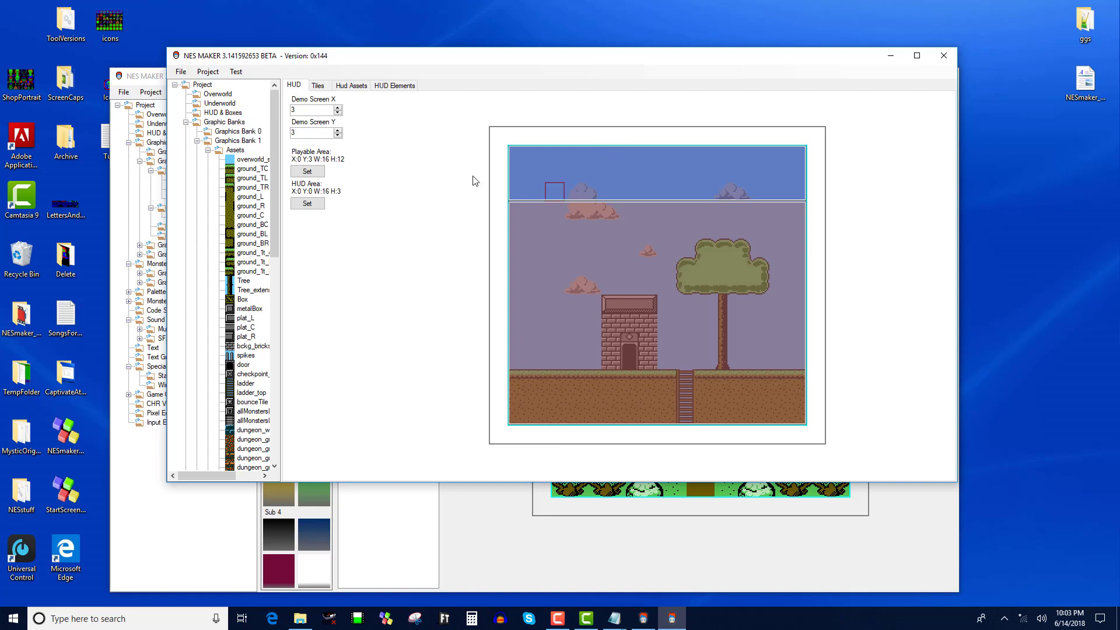
{"action": "left_click", "coordinate": [389, 86]}
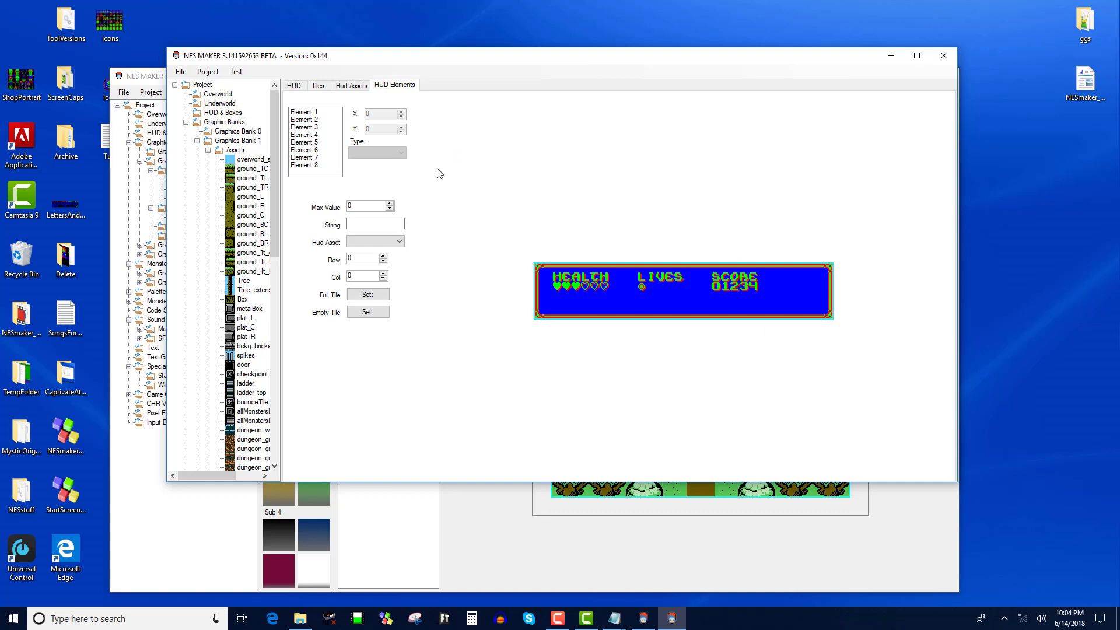
- Export the game with Test > Export & Test to run it in FCEUX
{"action": "left_click", "coordinate": [235, 71]}
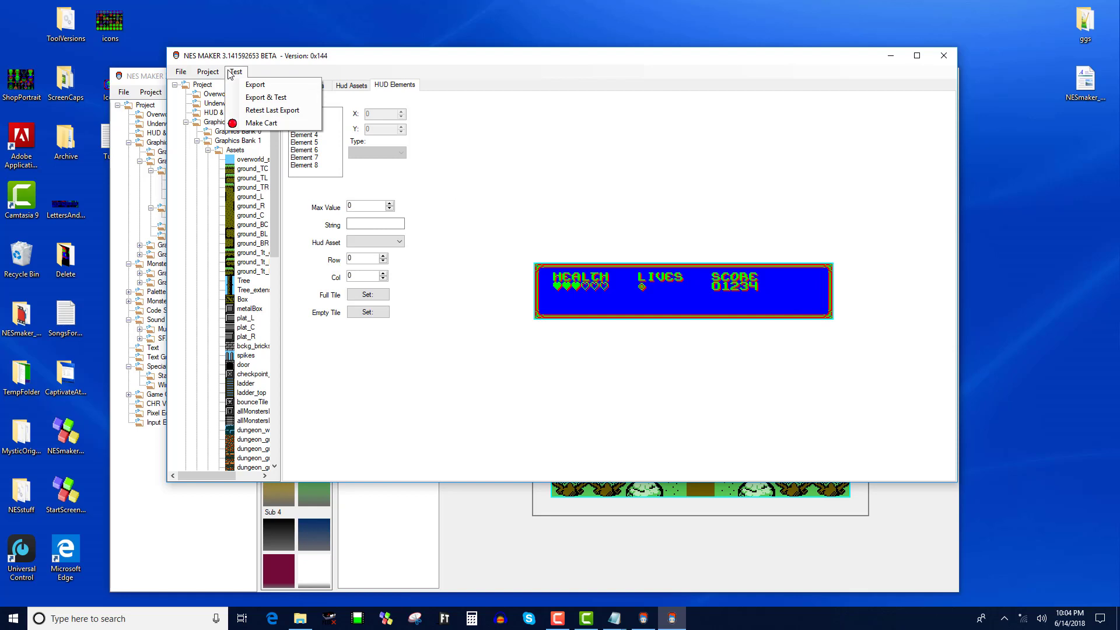
{"action": "left_click", "coordinate": [248, 97]}
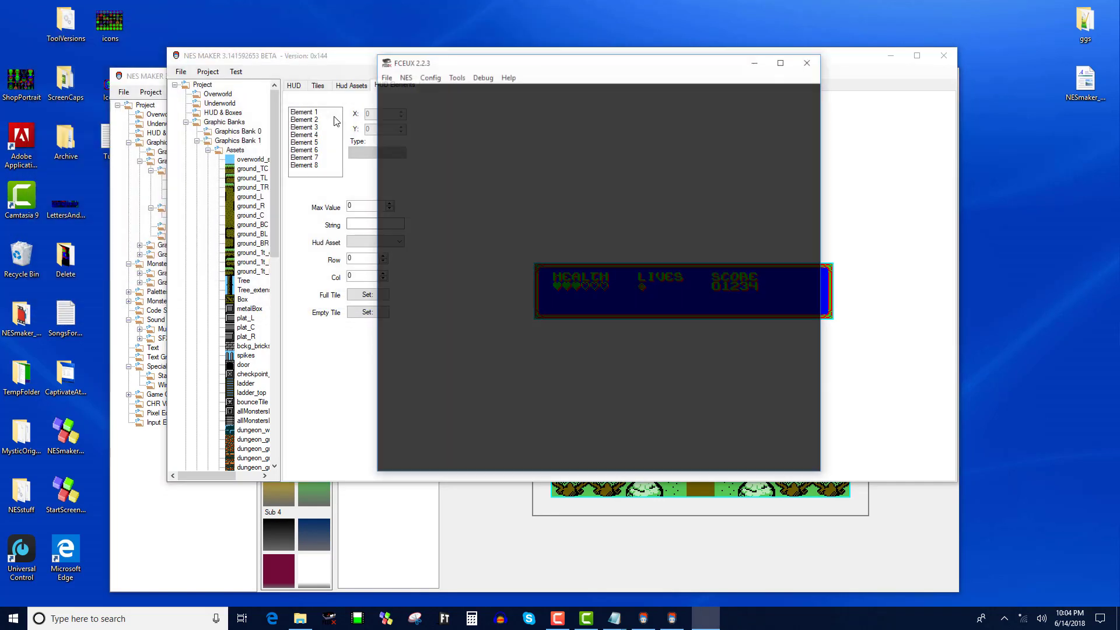
- Open and close FCEUX's sound settings, start the game to check the top HUD, then close FCEUX
{"action": "left_click", "coordinate": [405, 76]}
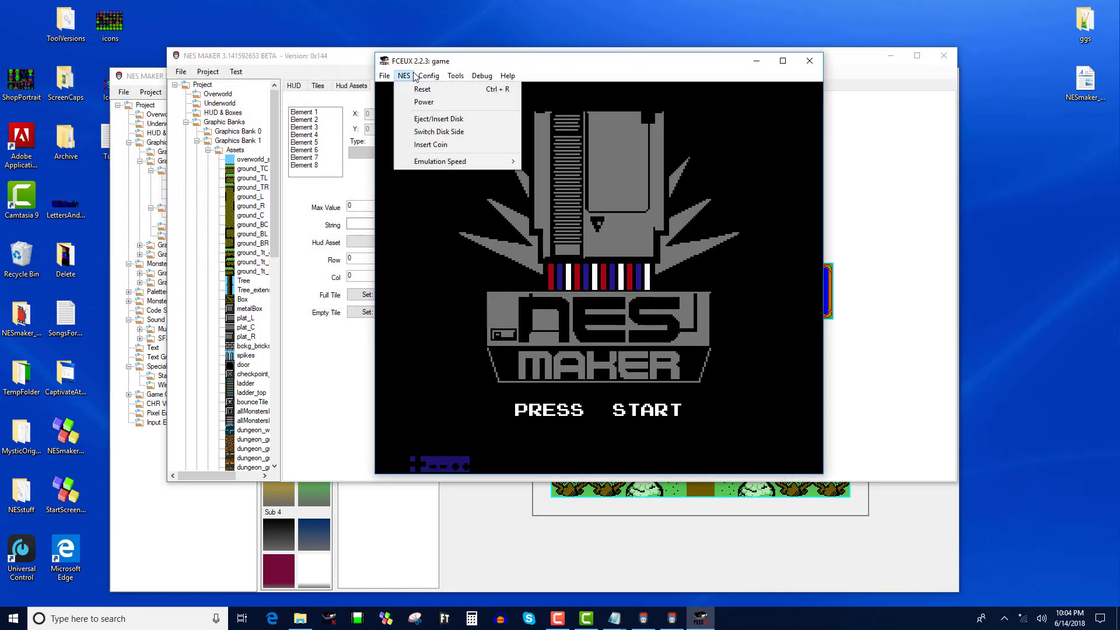
{"action": "mouse_move", "coordinate": [425, 76]}
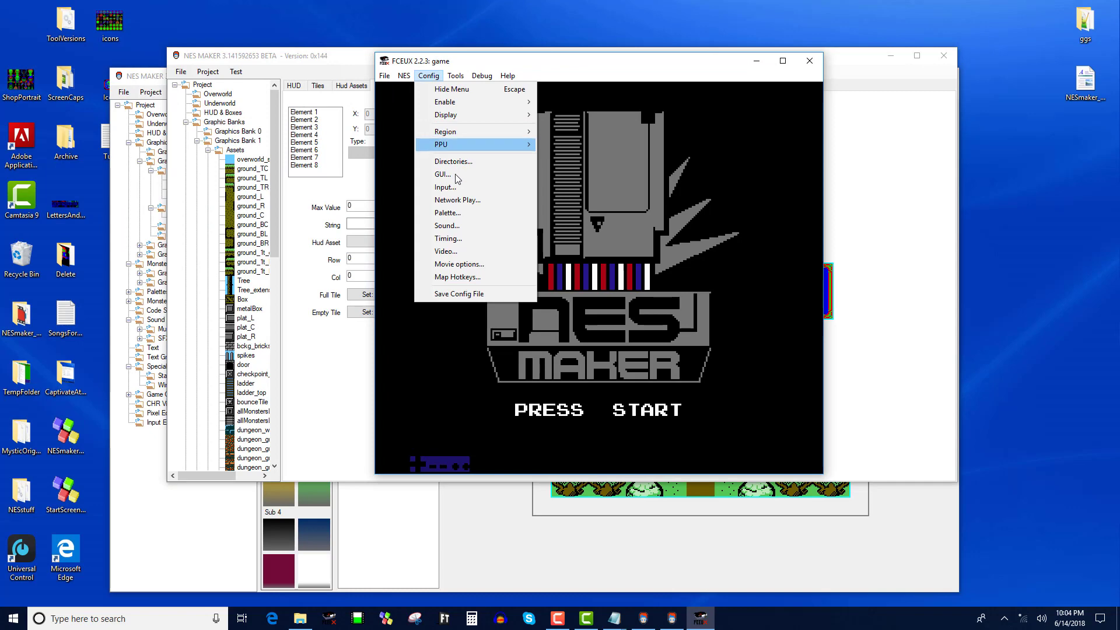
{"action": "left_click", "coordinate": [458, 225]}
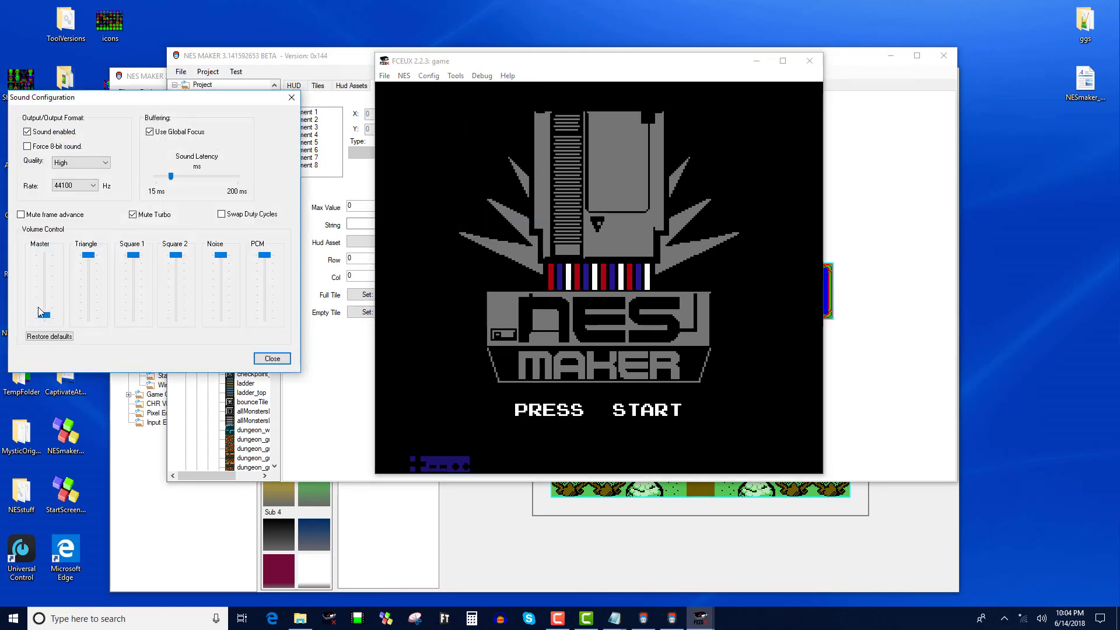
{"action": "left_click", "coordinate": [272, 358]}
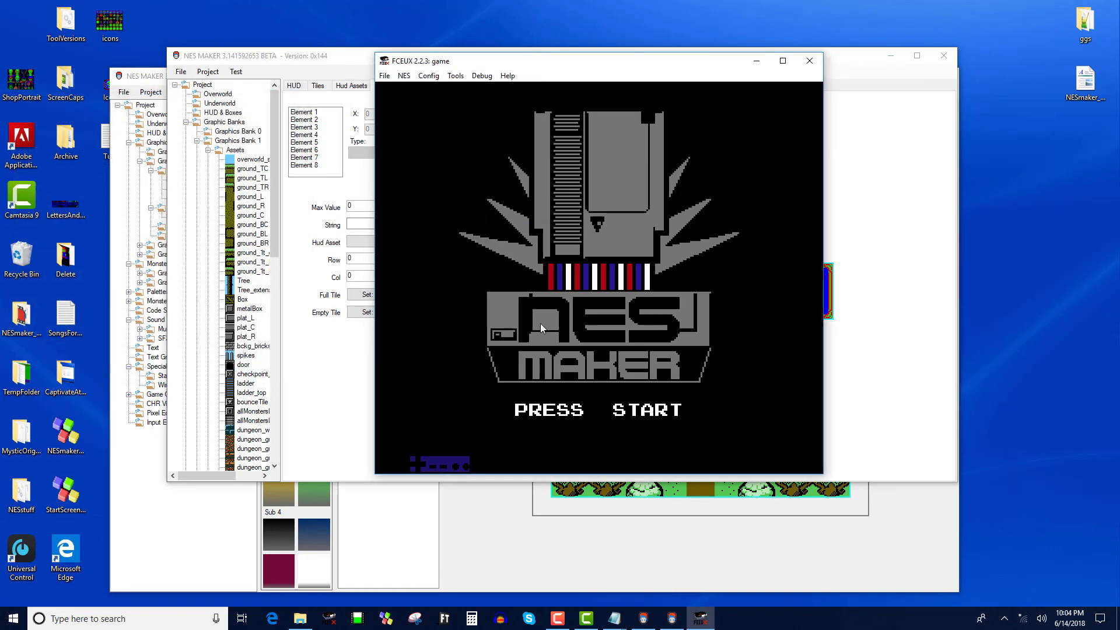
{"action": "key", "text": "Return"}
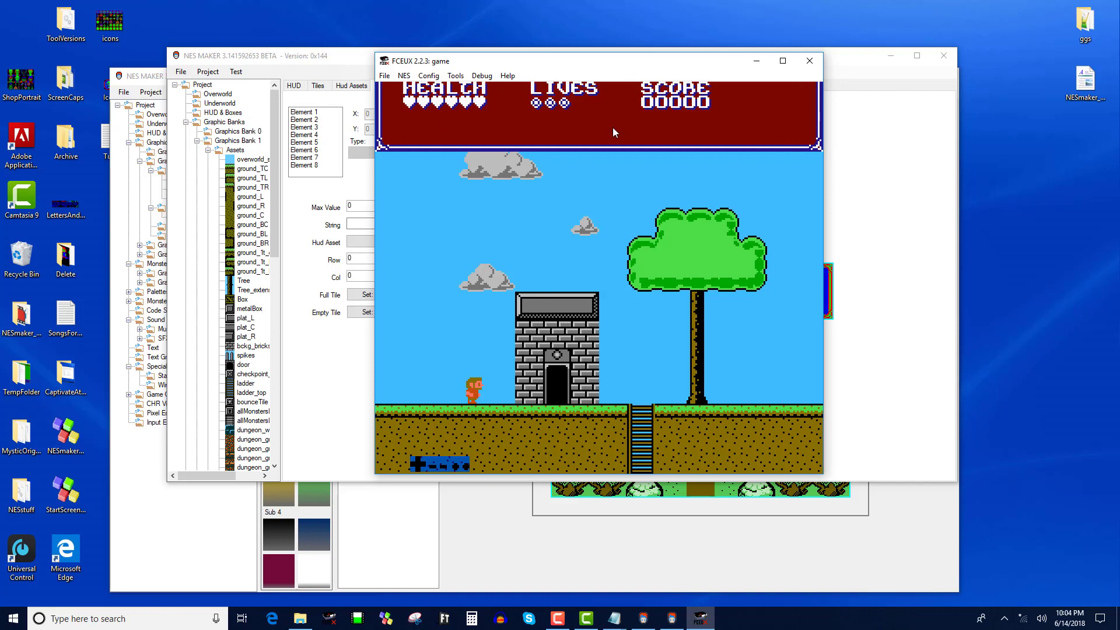
{"action": "left_click", "coordinate": [808, 60]}
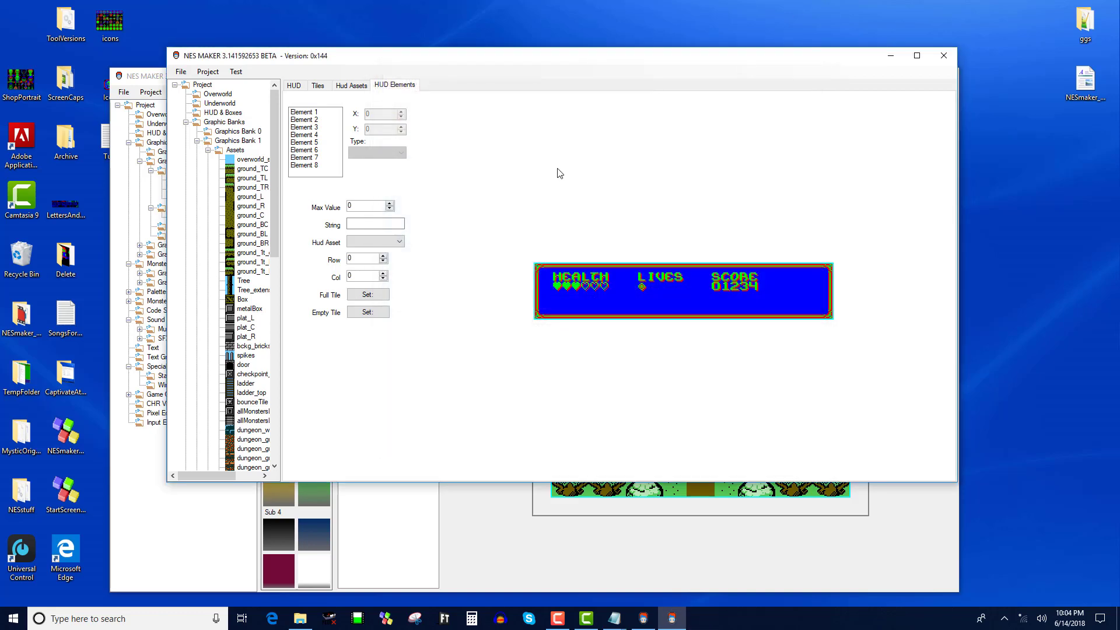
- Set the HUD to the bottom two rows and the playable area to the top 13, then export and test
{"action": "left_click", "coordinate": [300, 87]}
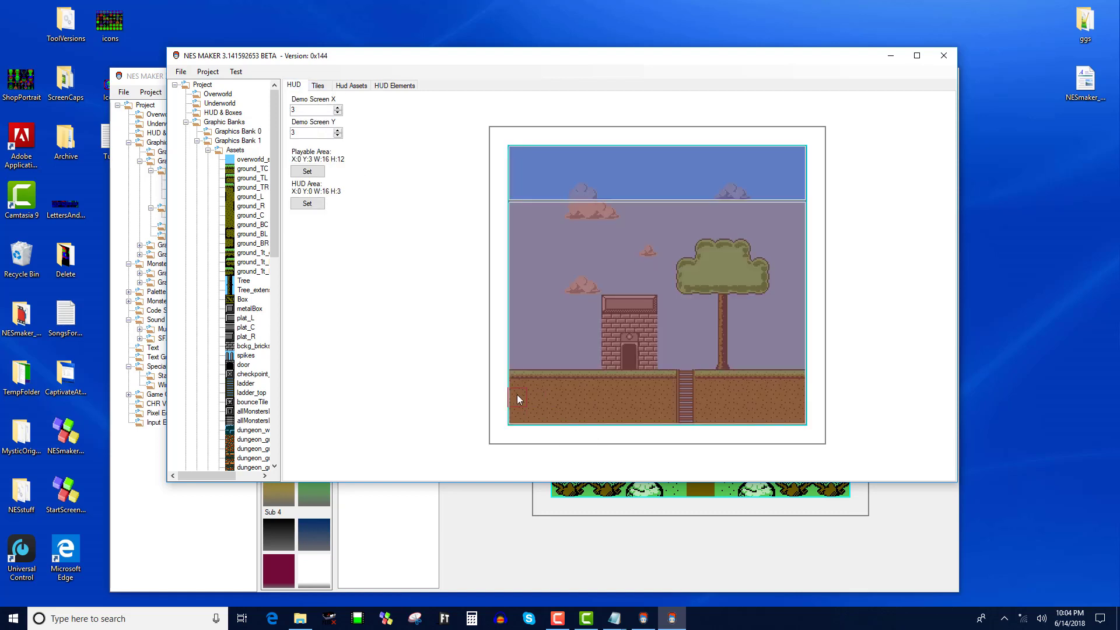
{"action": "mouse_move", "coordinate": [512, 384]}
{"action": "left_mouse_down"}
{"action": "mouse_move", "coordinate": [682, 430]}
{"action": "mouse_move", "coordinate": [774, 420]}
{"action": "mouse_move", "coordinate": [731, 422]}
{"action": "left_mouse_up"}
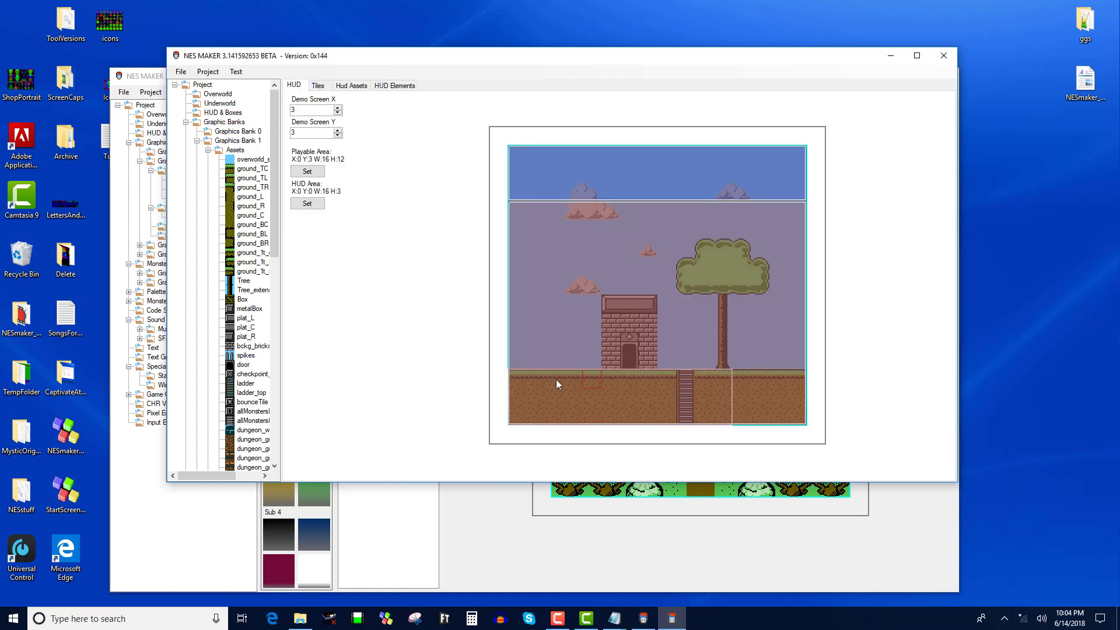
{"action": "left_click_drag", "start_coordinate": [541, 410], "coordinate": [799, 421]}
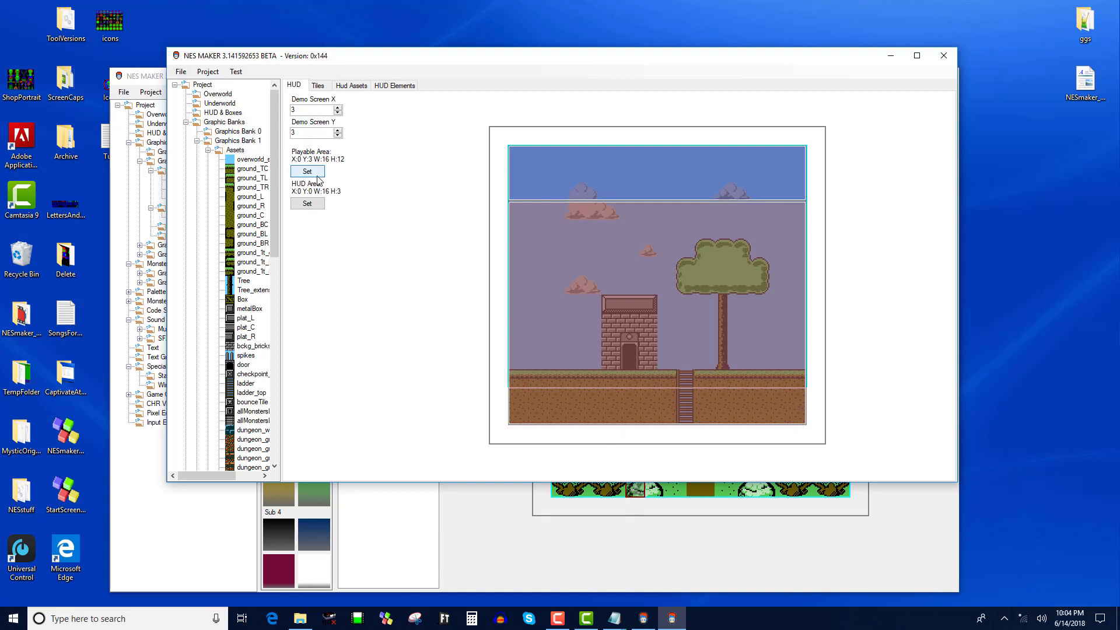
{"action": "left_click", "coordinate": [310, 203]}
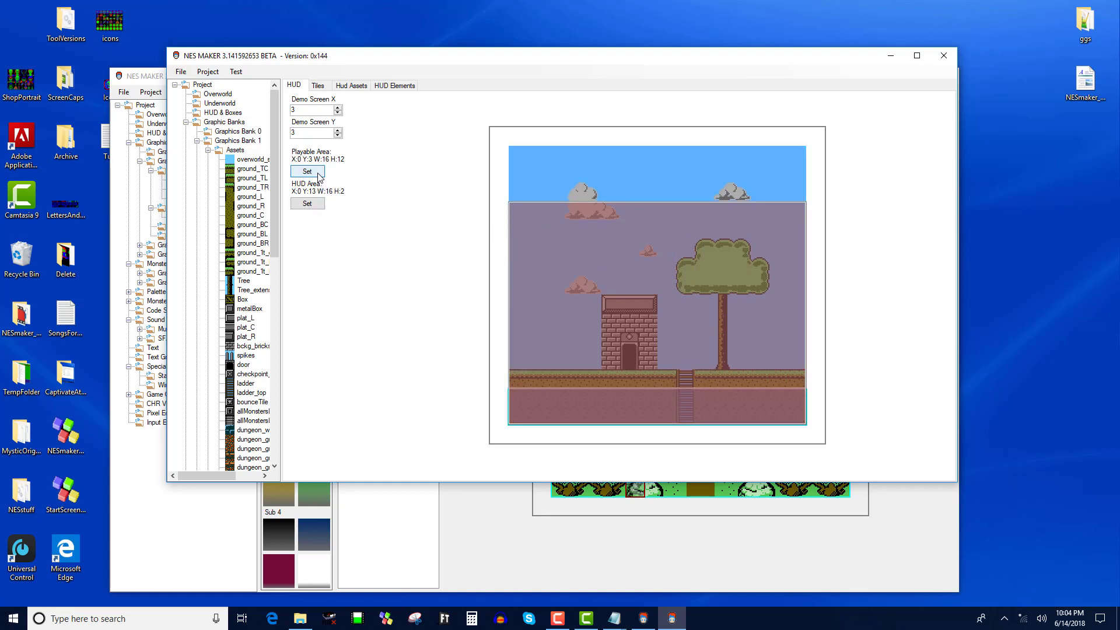
{"action": "left_click", "coordinate": [318, 174]}
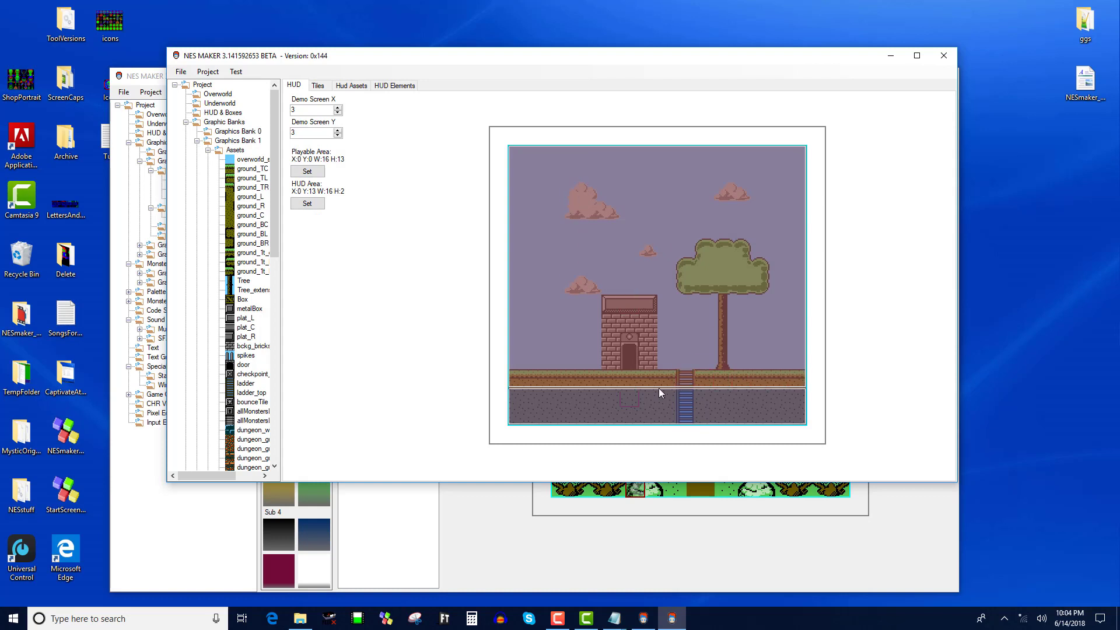
{"action": "left_click", "coordinate": [236, 71]}
{"action": "left_click", "coordinate": [242, 98]}
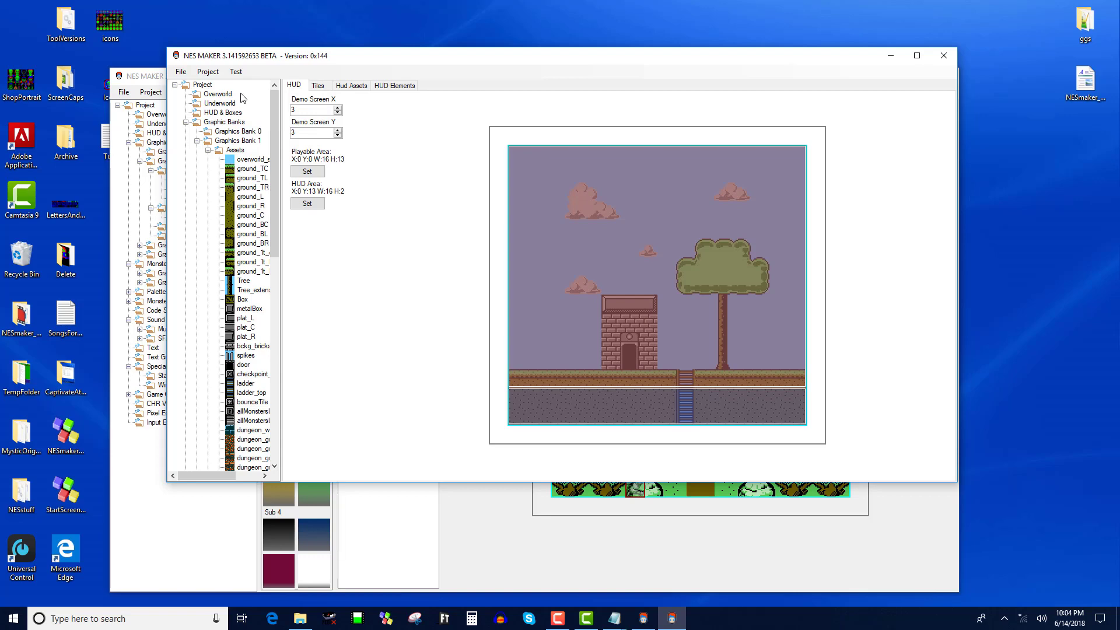